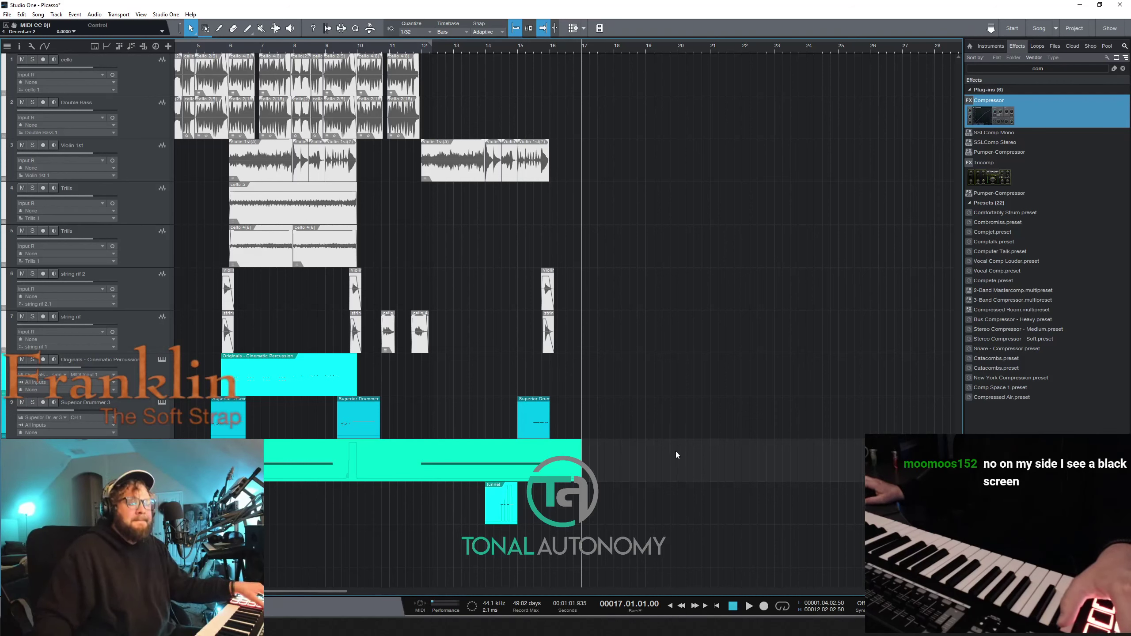
# Record a new four-chord part on the whispering voices track, starting the transport around bar 17.5.
pyautogui.click(603, 49)
pyautogui.press('space')
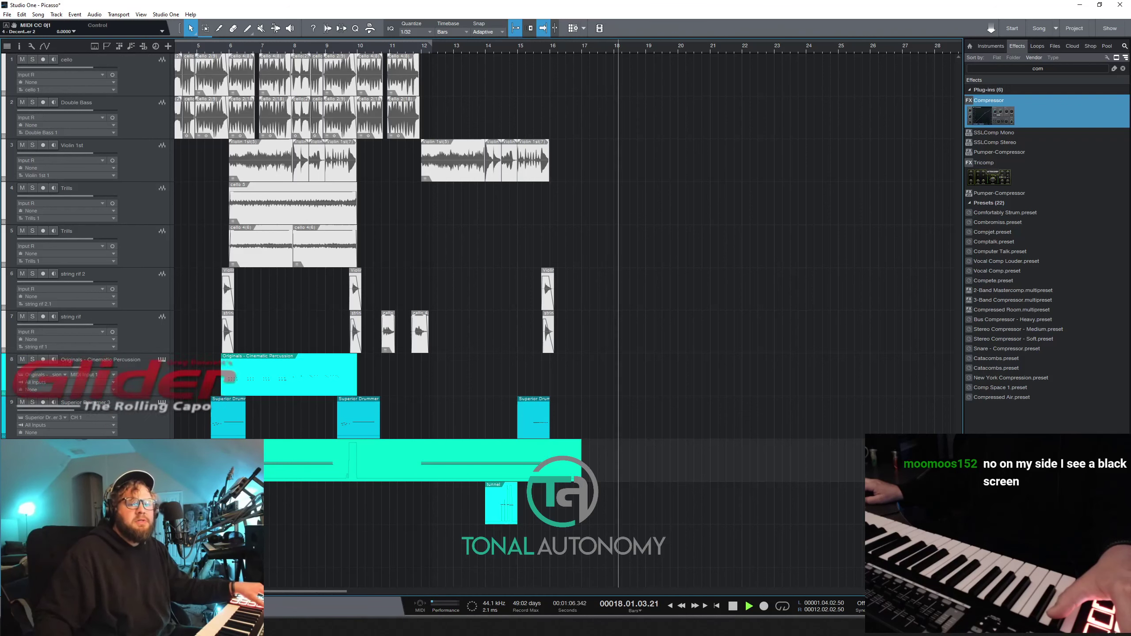
pyautogui.click(766, 607)
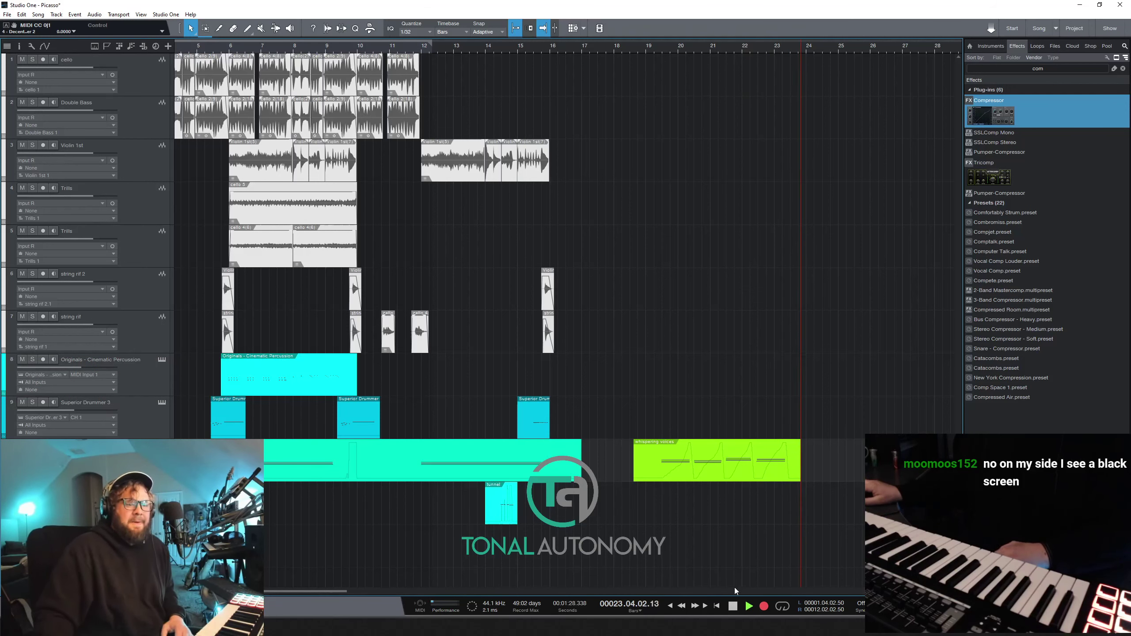
pyautogui.click(734, 607)
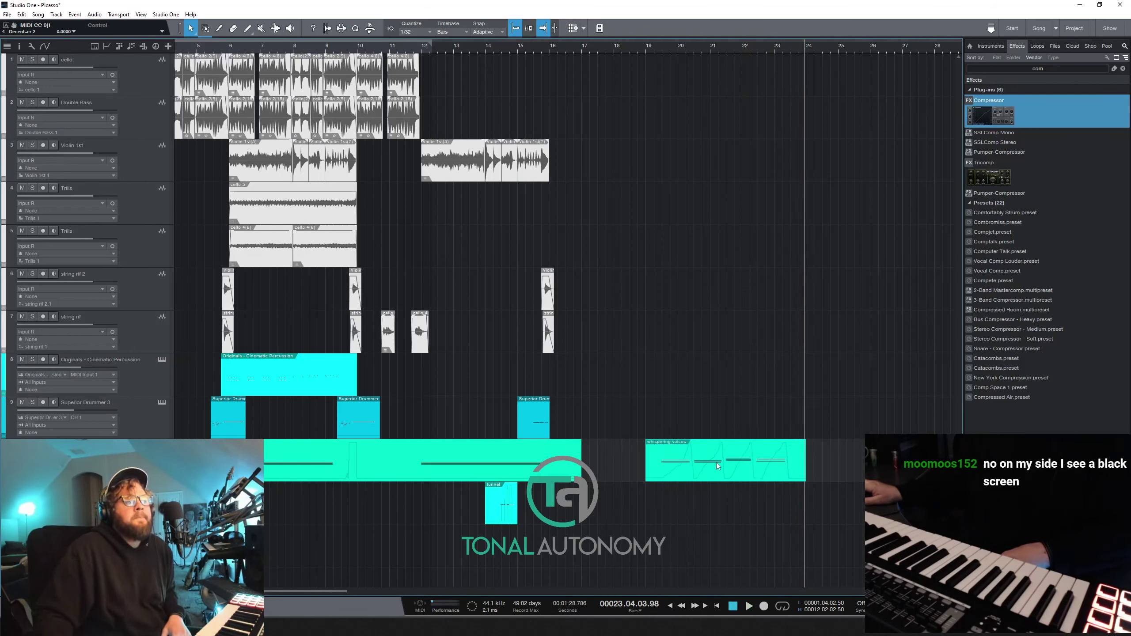
# Trim the earlier whispering voices clip to end at bar 16, then trim the new clip's start and move it directly after.
pyautogui.moveTo(581, 468); pyautogui.dragTo(557, 466)
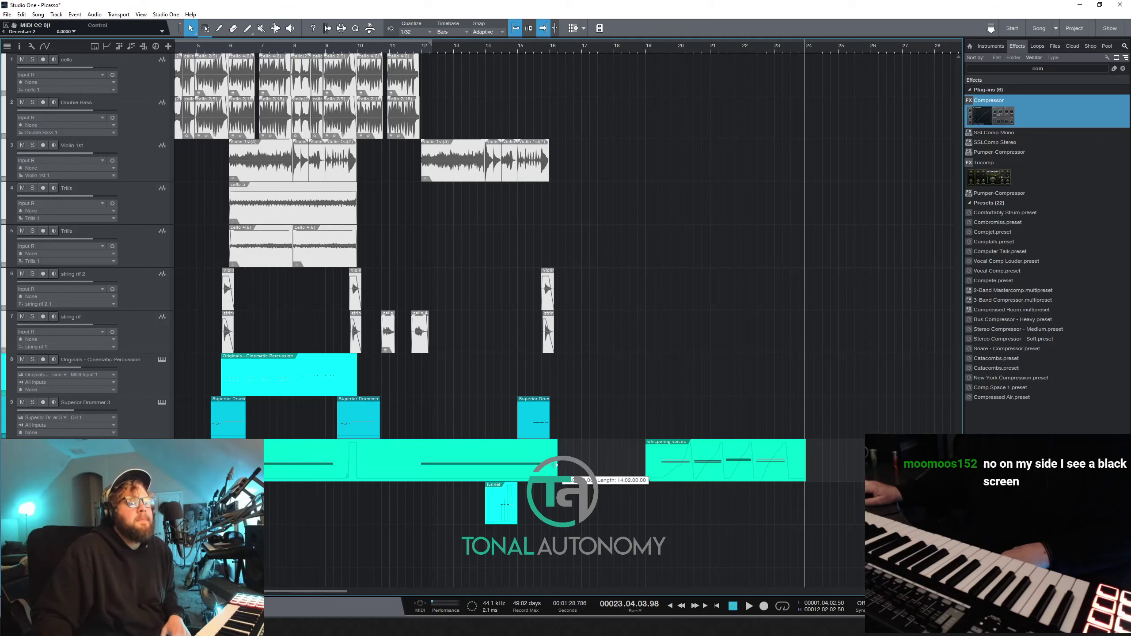
pyautogui.click(492, 49)
pyautogui.press('space')
pyautogui.moveTo(686, 464); pyautogui.dragTo(606, 456)
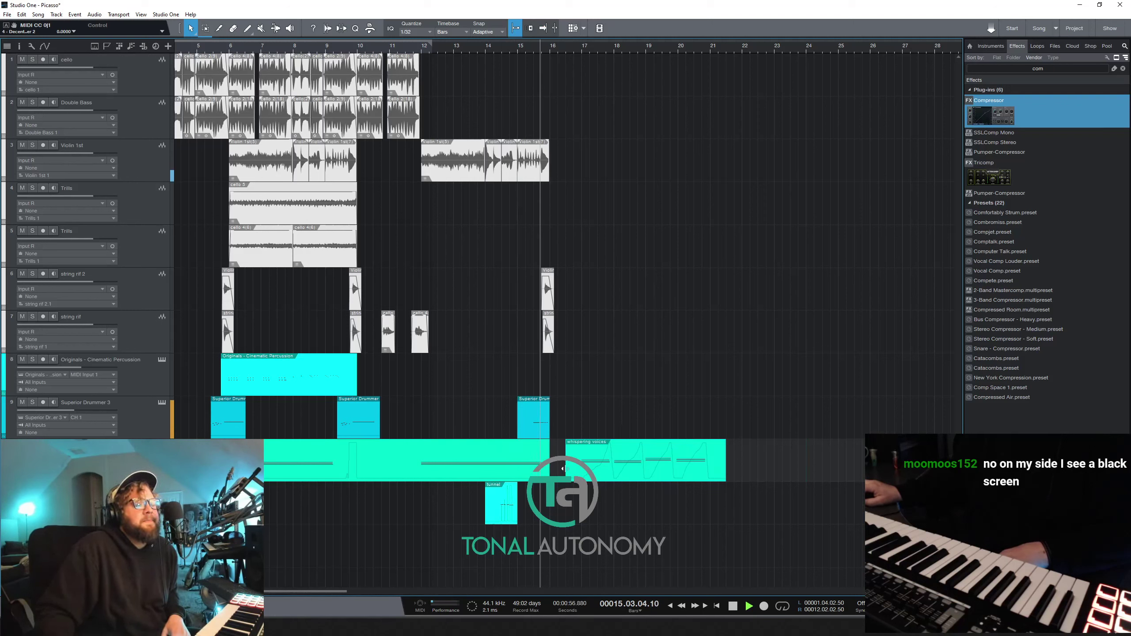
pyautogui.moveTo(567, 465); pyautogui.dragTo(574, 466)
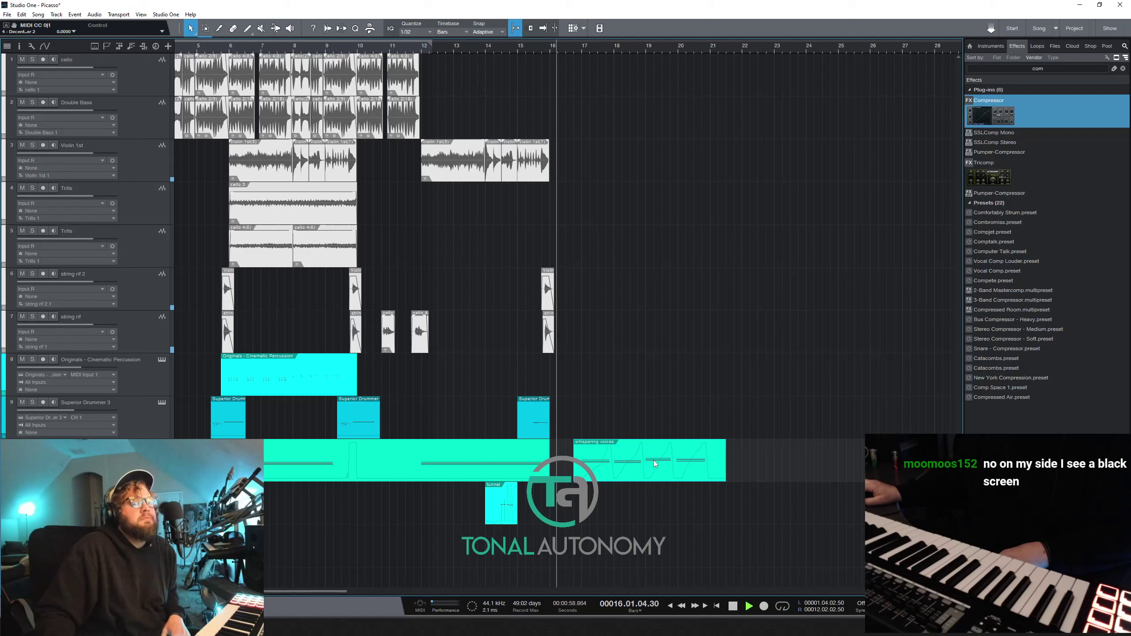
pyautogui.moveTo(654, 460); pyautogui.dragTo(611, 465)
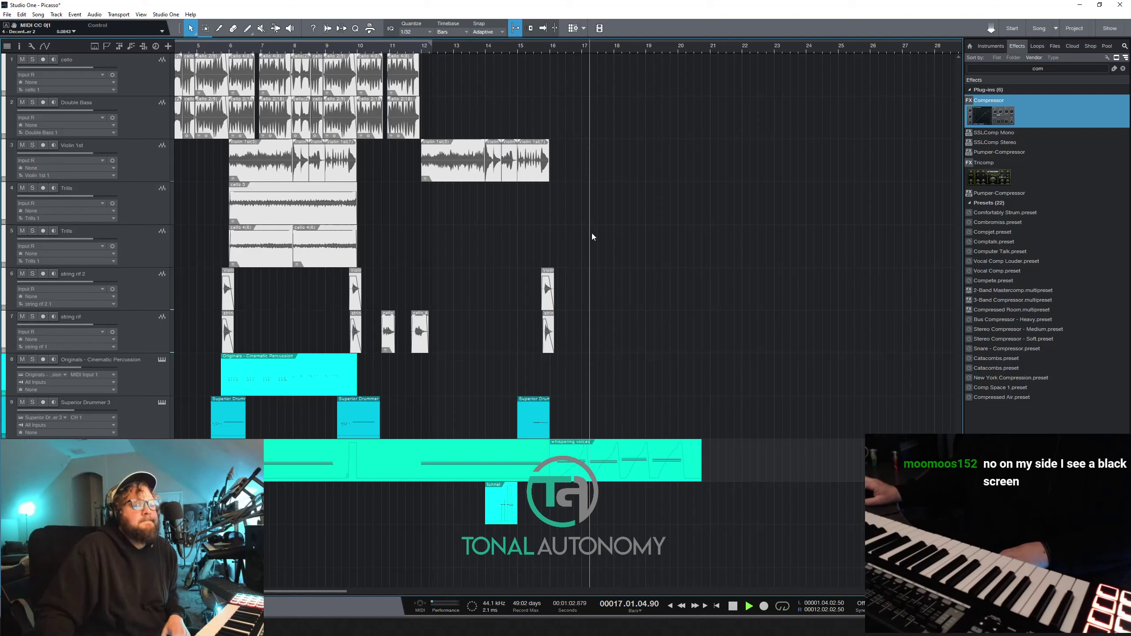
# Play back the transition between the two whispering voices clips around bar 16 at a closer zoom.
pyautogui.click(529, 48)
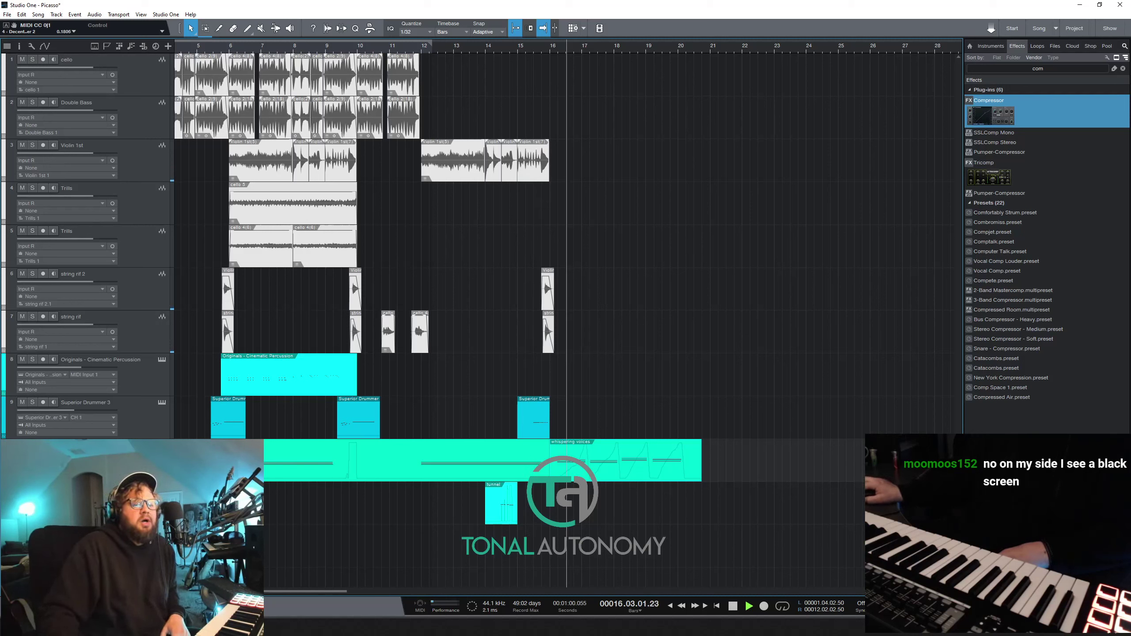
pyautogui.press('e')
pyautogui.press('e')
pyautogui.press('e')
pyautogui.press('e')
pyautogui.press('e')
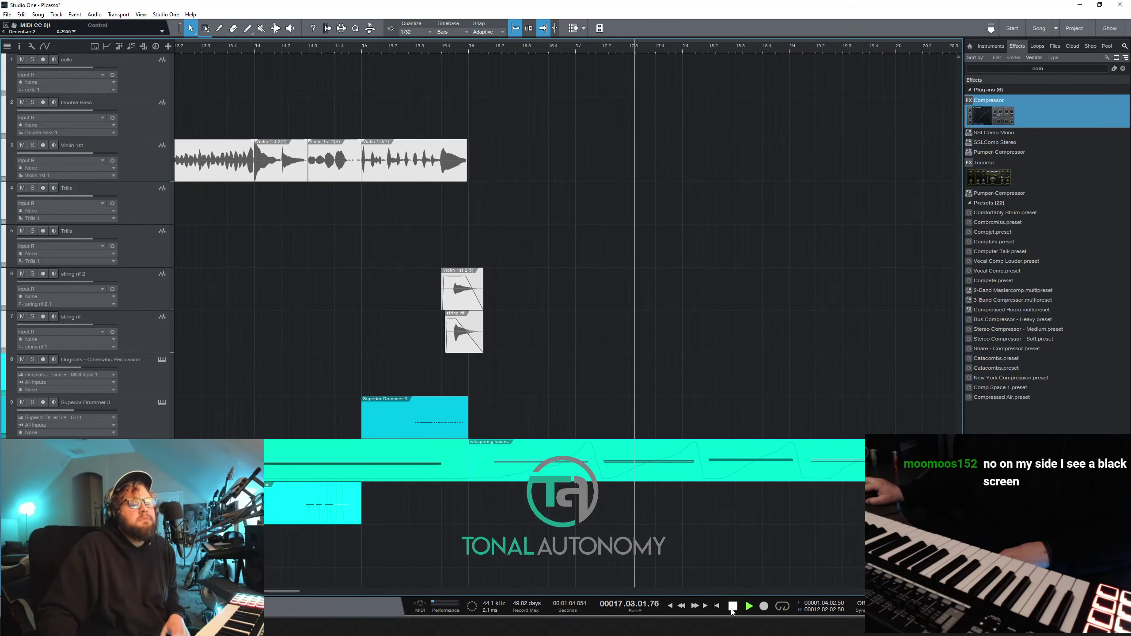
pyautogui.press('space')
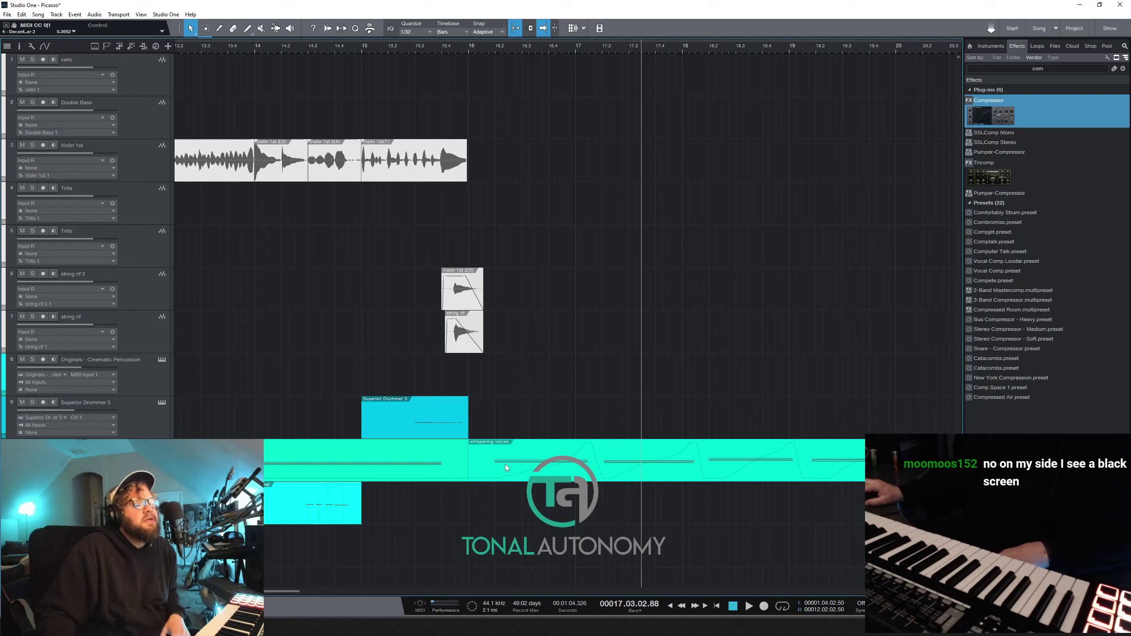
# Shift the new whispering voices clip slightly earlier and trim its start to bar 16, checking the transition by playback.
pyautogui.moveTo(486, 464); pyautogui.dragTo(535, 464)
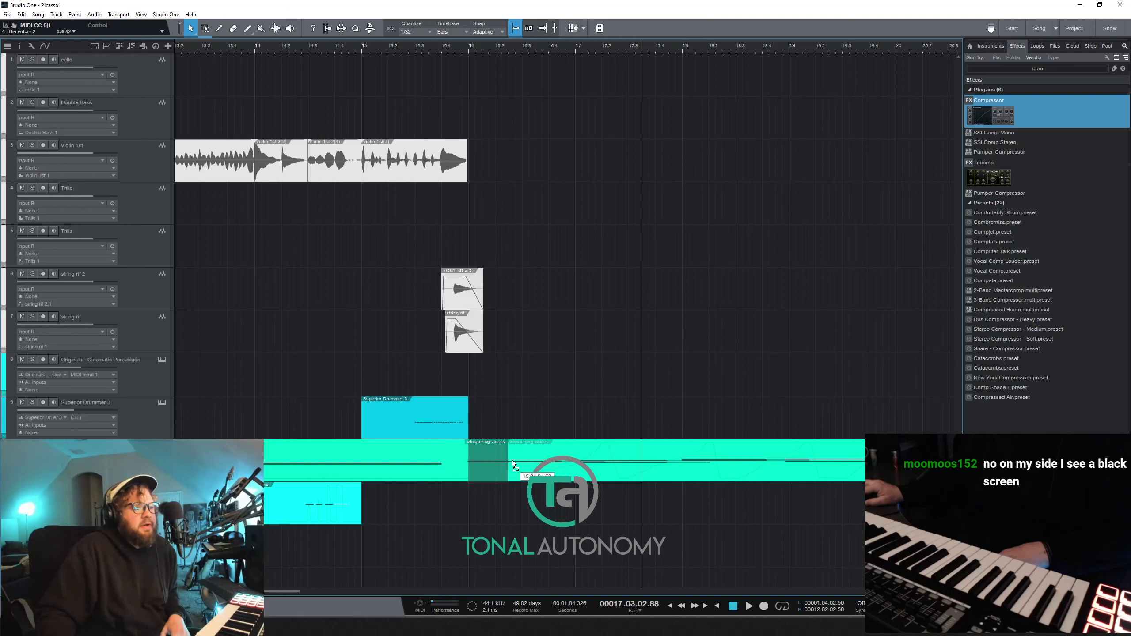
pyautogui.press('Escape')
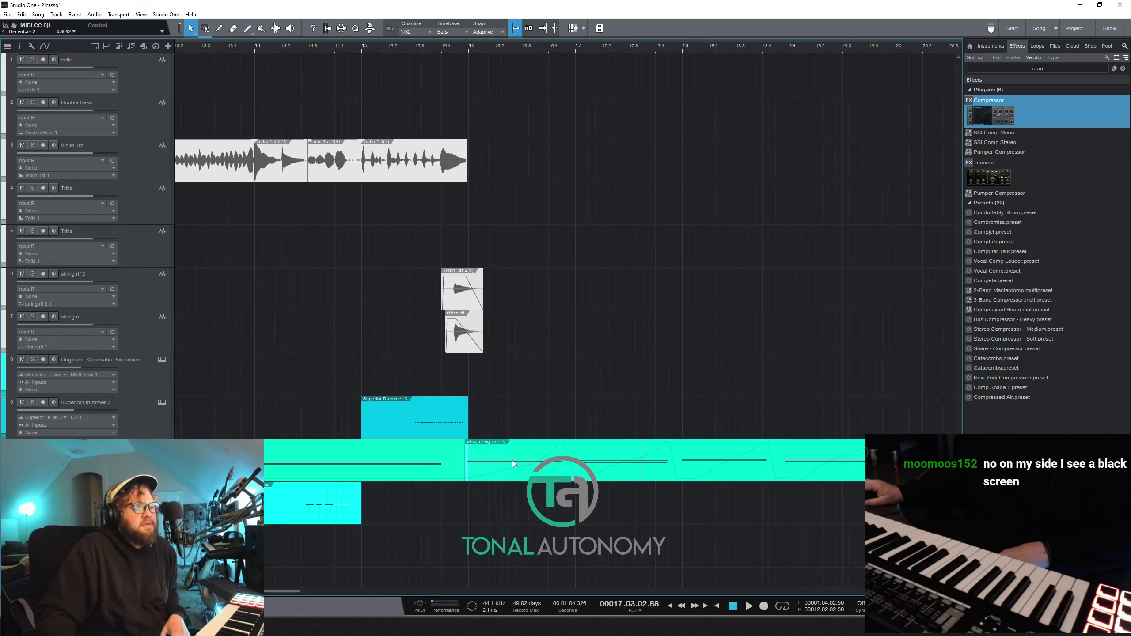
pyautogui.click(465, 470)
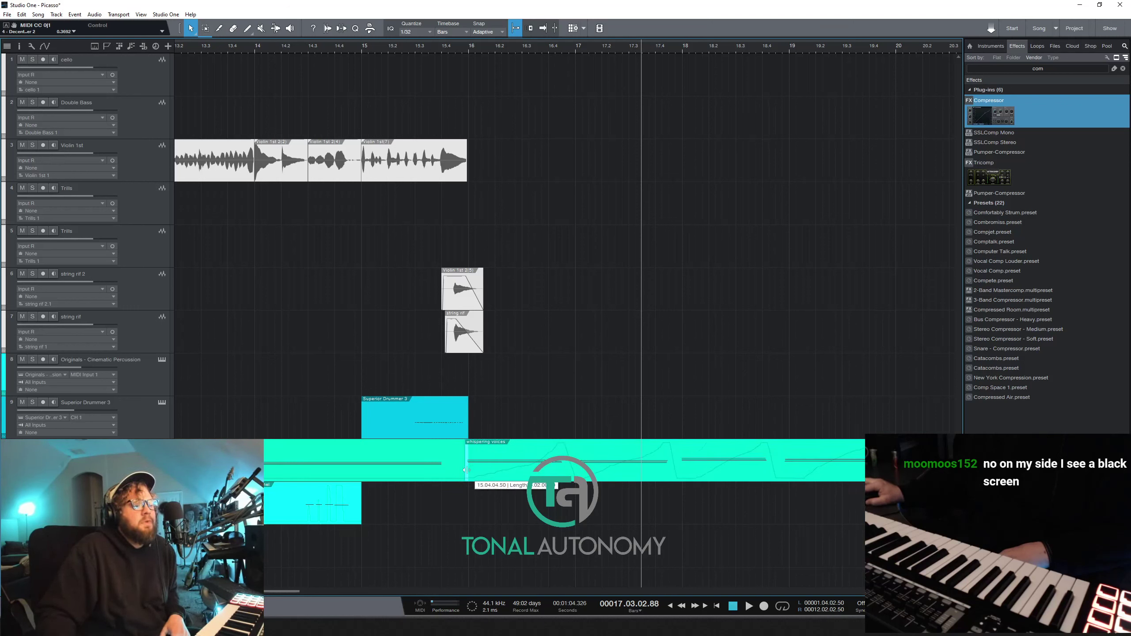
pyautogui.moveTo(464, 470)
pyautogui.mouseDown()
pyautogui.moveTo(497, 470)
pyautogui.moveTo(451, 473)
pyautogui.moveTo(490, 471)
pyautogui.moveTo(470, 472)
pyautogui.mouseUp()
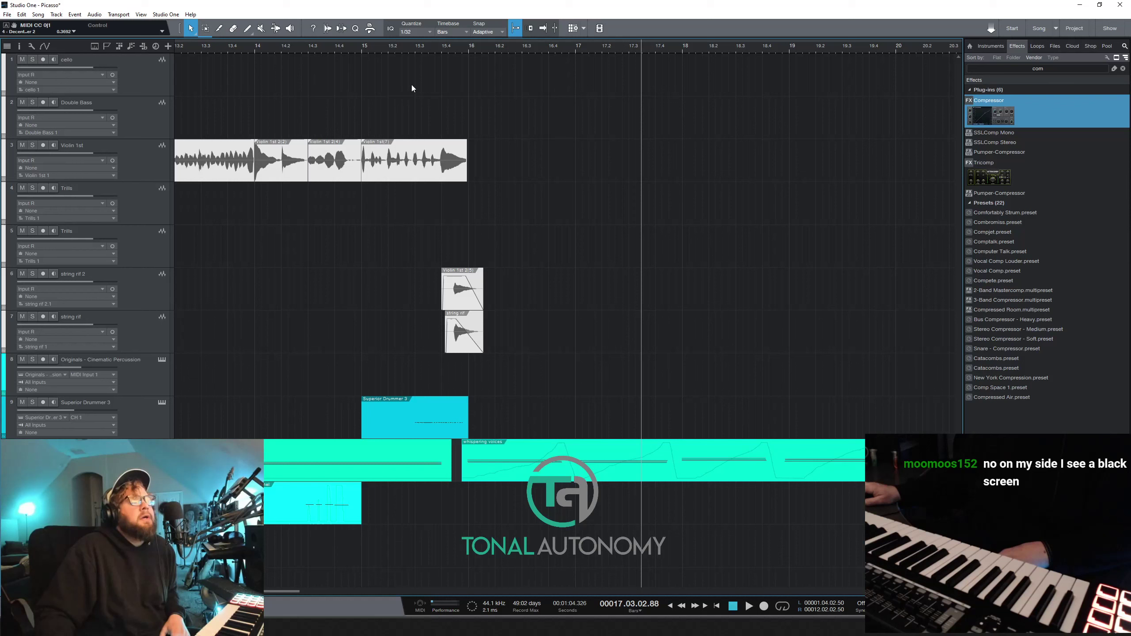
pyautogui.click(426, 48)
pyautogui.press('space')
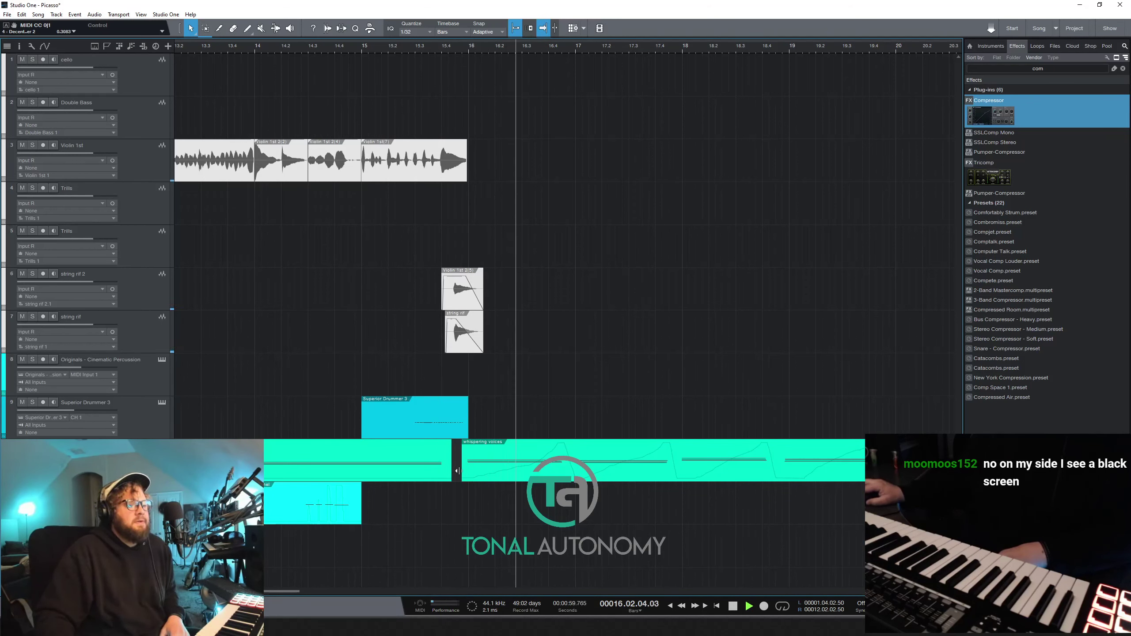
pyautogui.moveTo(457, 473); pyautogui.dragTo(467, 475)
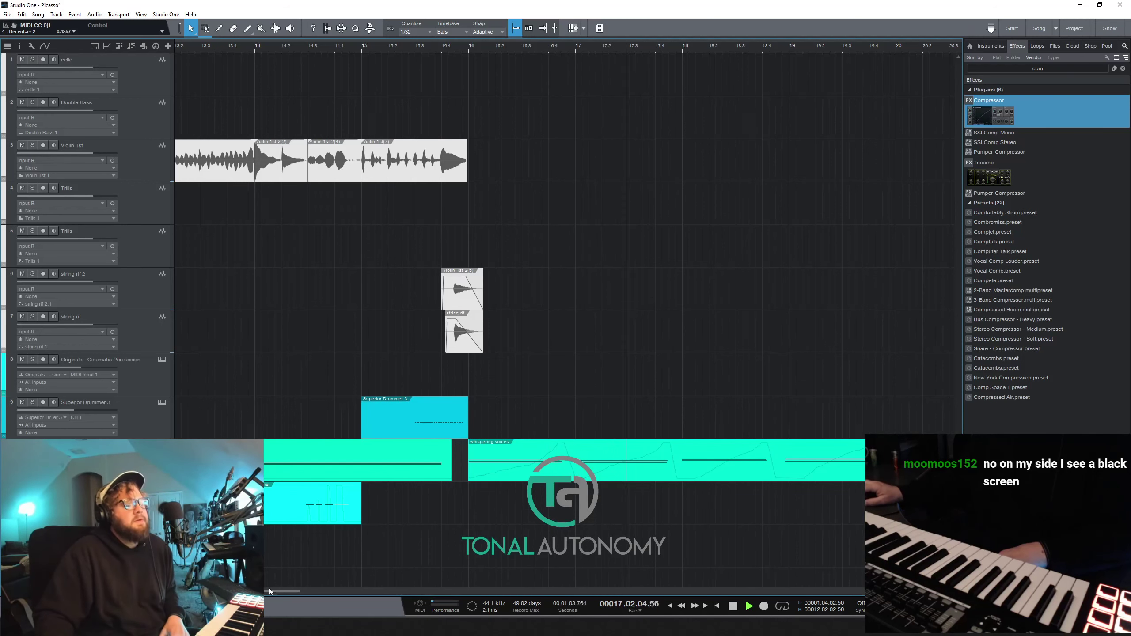
# Move the last chord's notes in the new whispering voices clip to start exactly at bar 19, and play the clip back.
pyautogui.moveTo(278, 593); pyautogui.dragTo(300, 593)
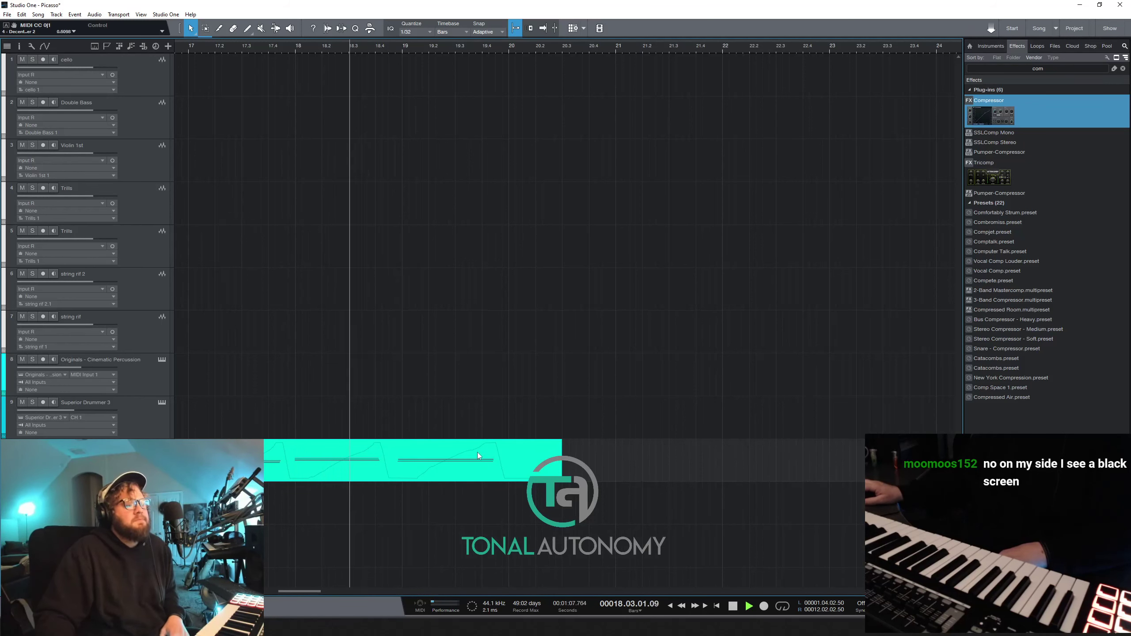
pyautogui.doubleClick(465, 468)
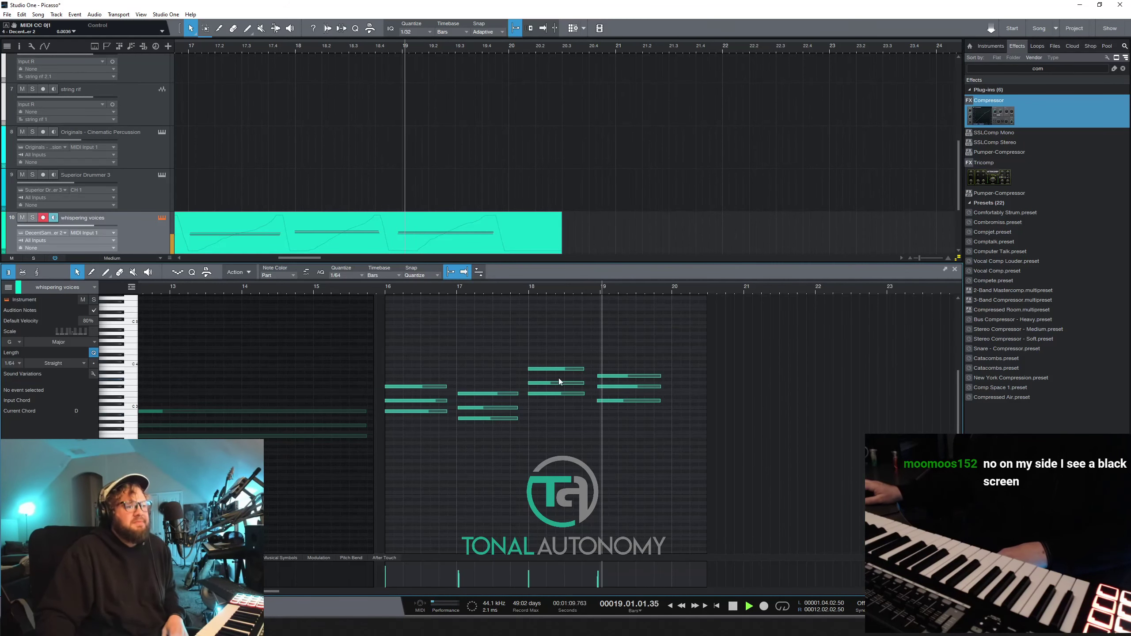
pyautogui.moveTo(599, 353); pyautogui.dragTo(613, 403)
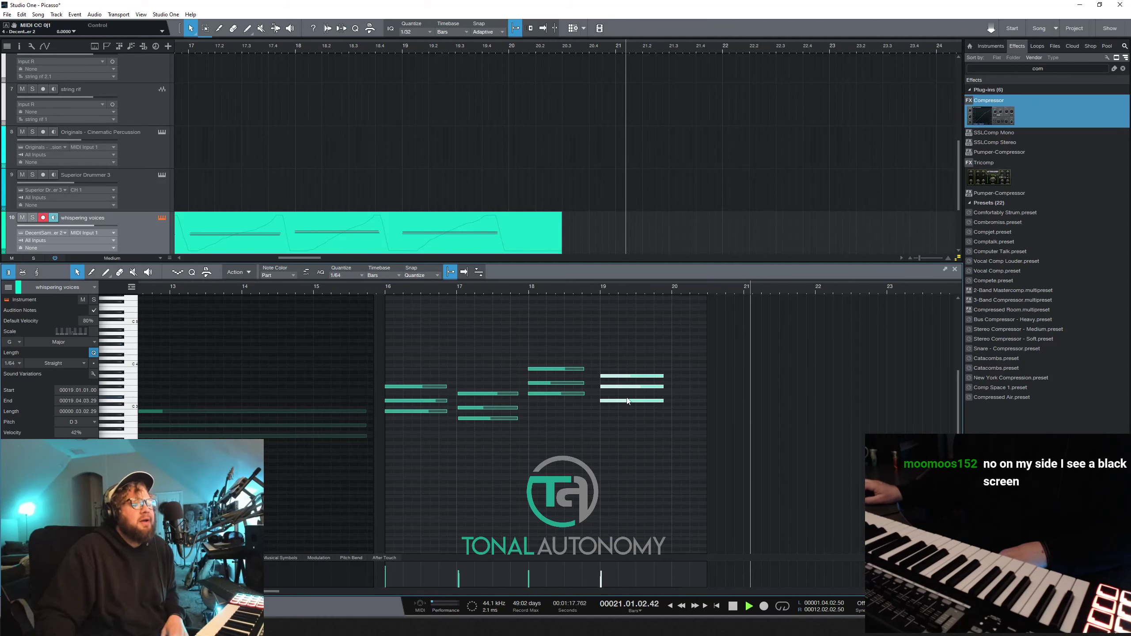
pyautogui.click(386, 289)
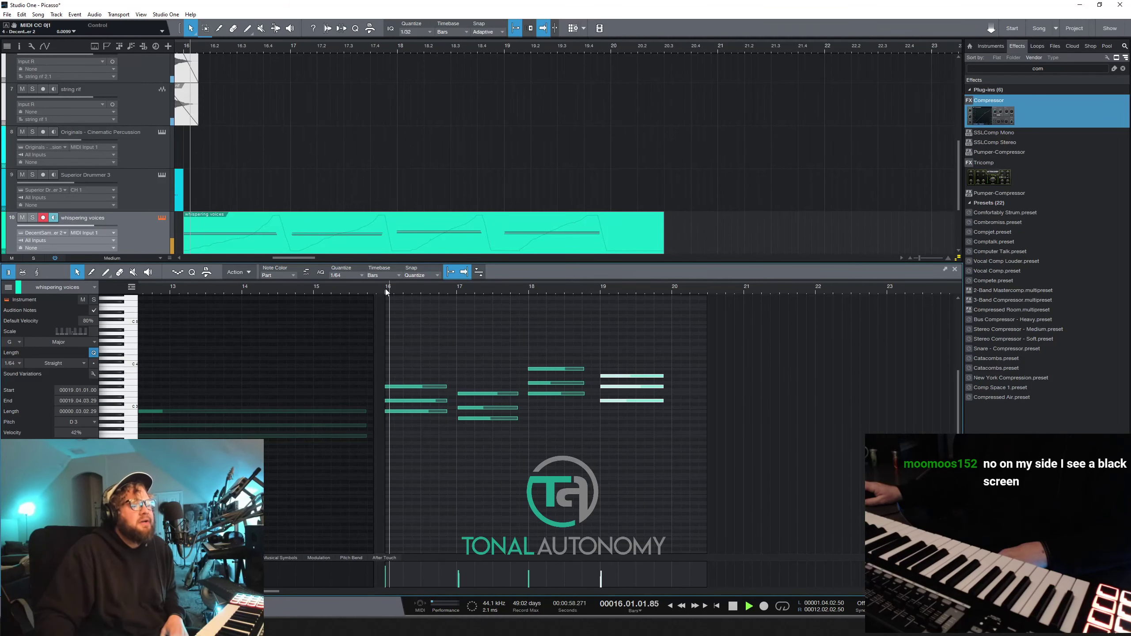
pyautogui.click(377, 288)
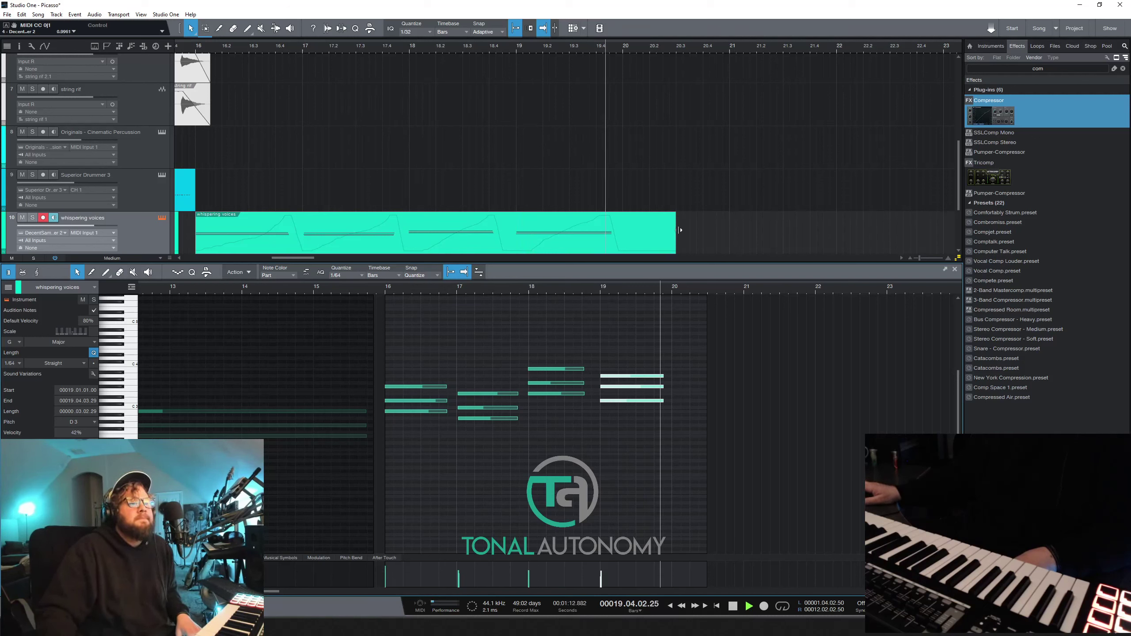
# Trim the new whispering voices clip to end at bar 20, duplicate it once, and close the note editor.
pyautogui.moveTo(680, 230); pyautogui.dragTo(625, 227)
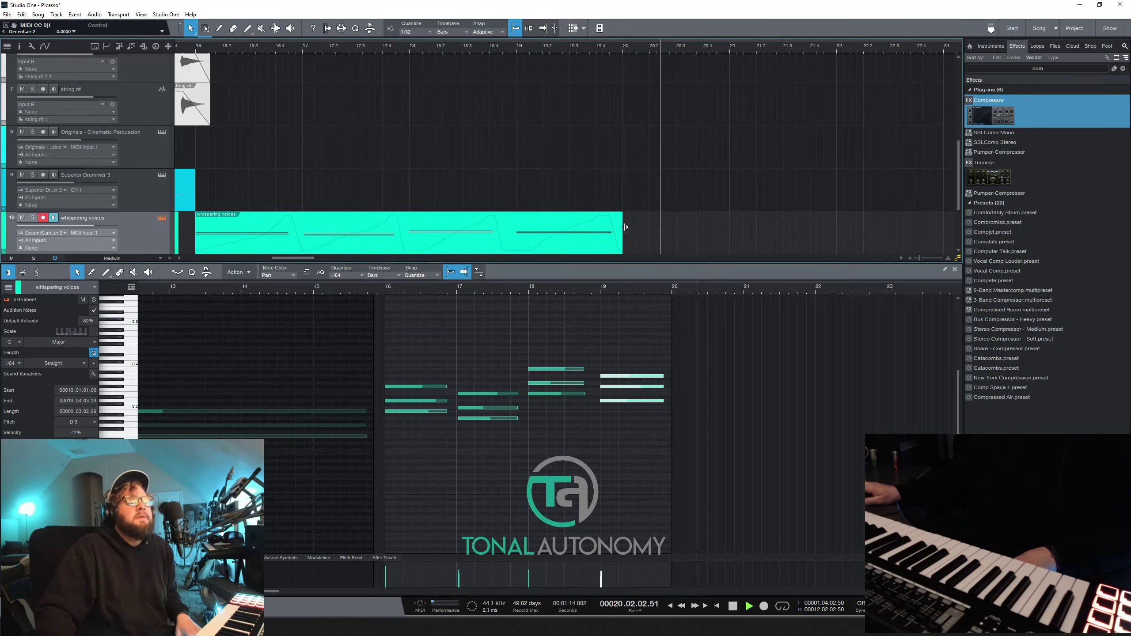
pyautogui.rightClick(453, 231)
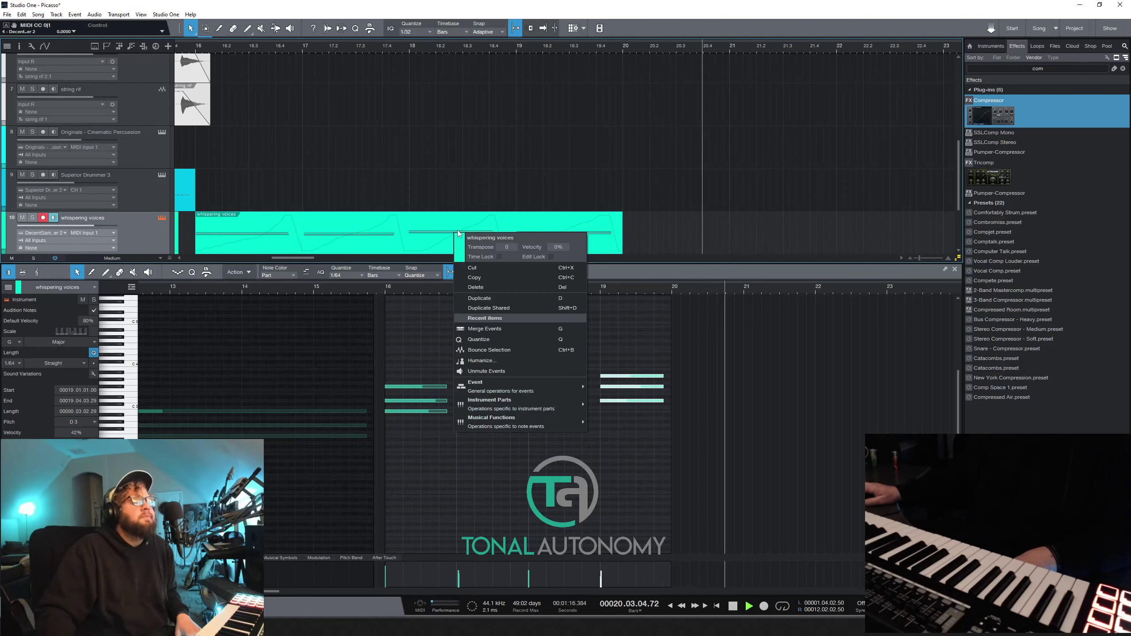
pyautogui.click(406, 233)
pyautogui.press('d')
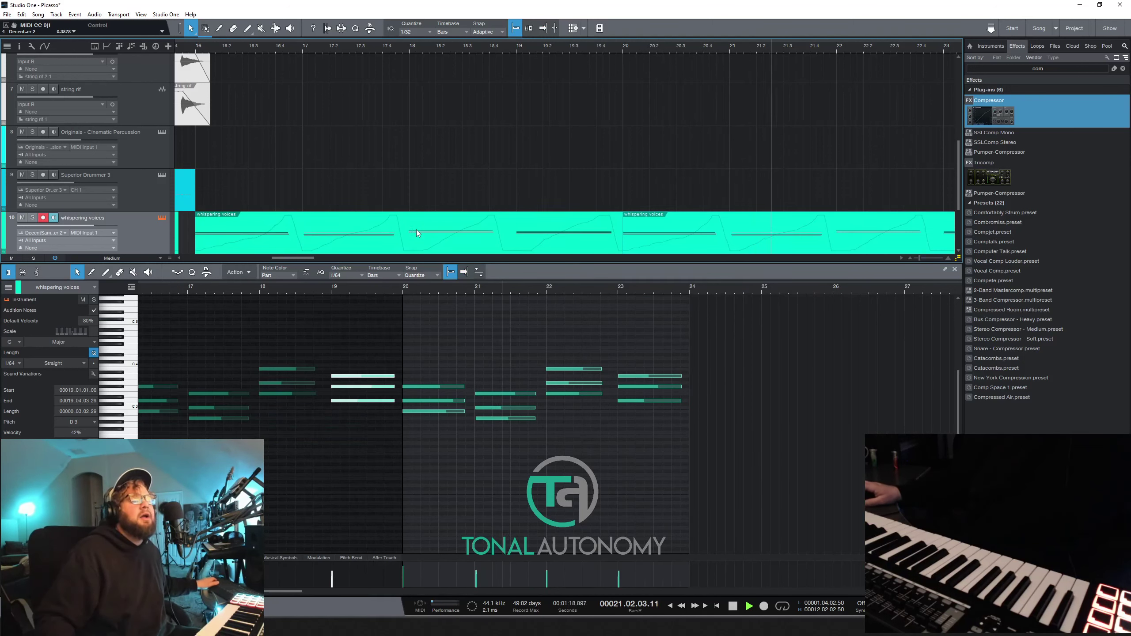
pyautogui.click(953, 270)
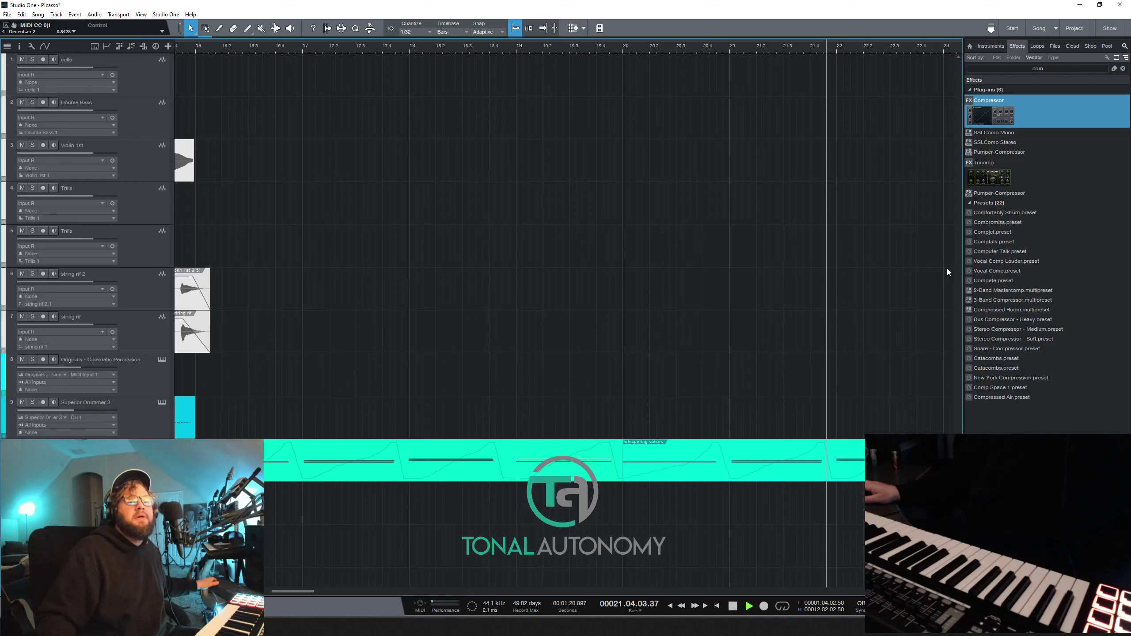
# Duplicate the whispering voices clip two more times so the part continues from bar 24.
pyautogui.press('w')
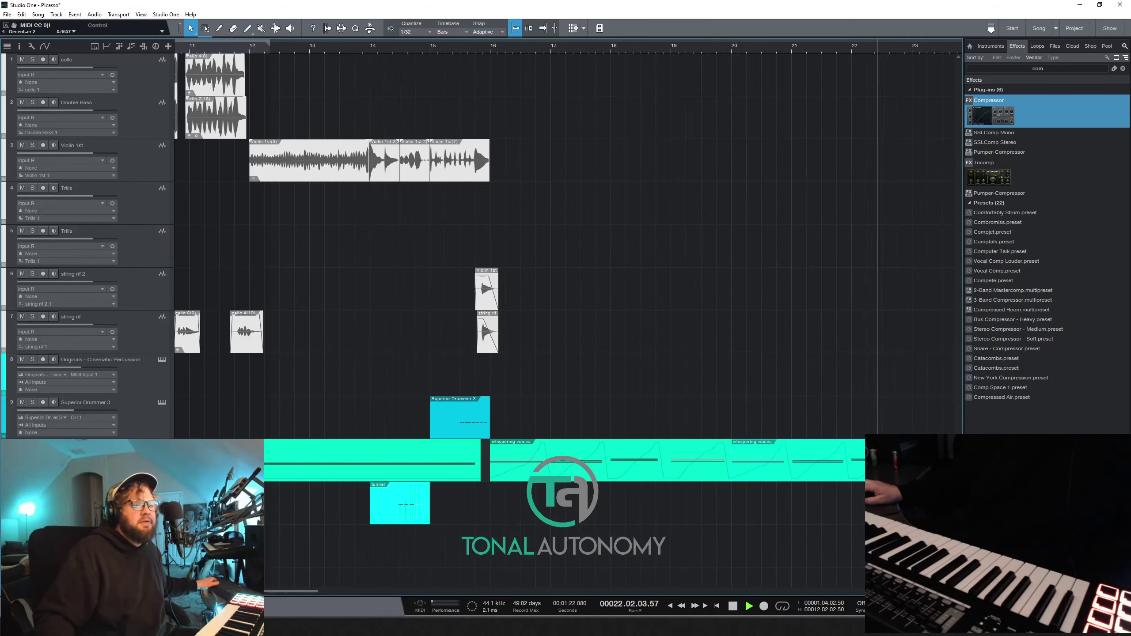
pyautogui.press('w')
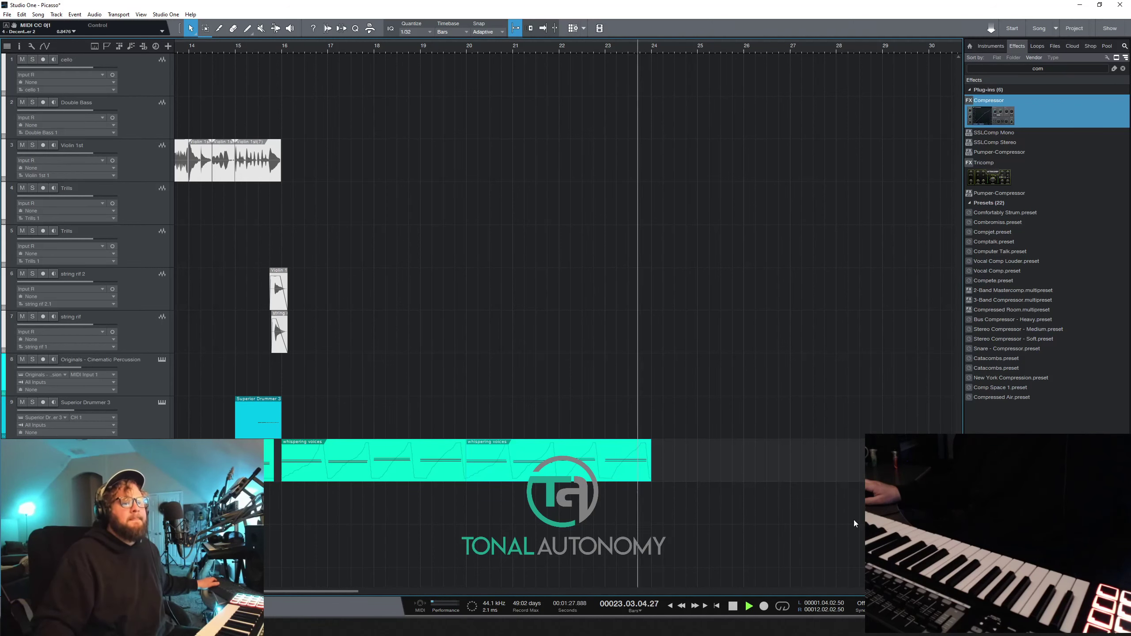
pyautogui.press('d')
pyautogui.press('d')
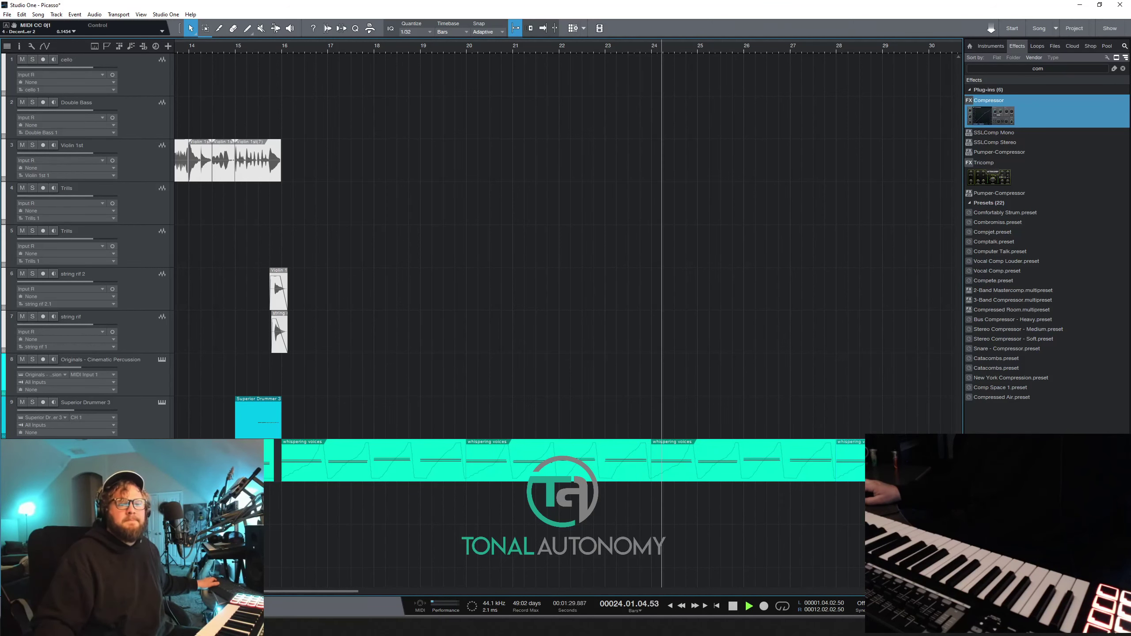
pyautogui.press('w')
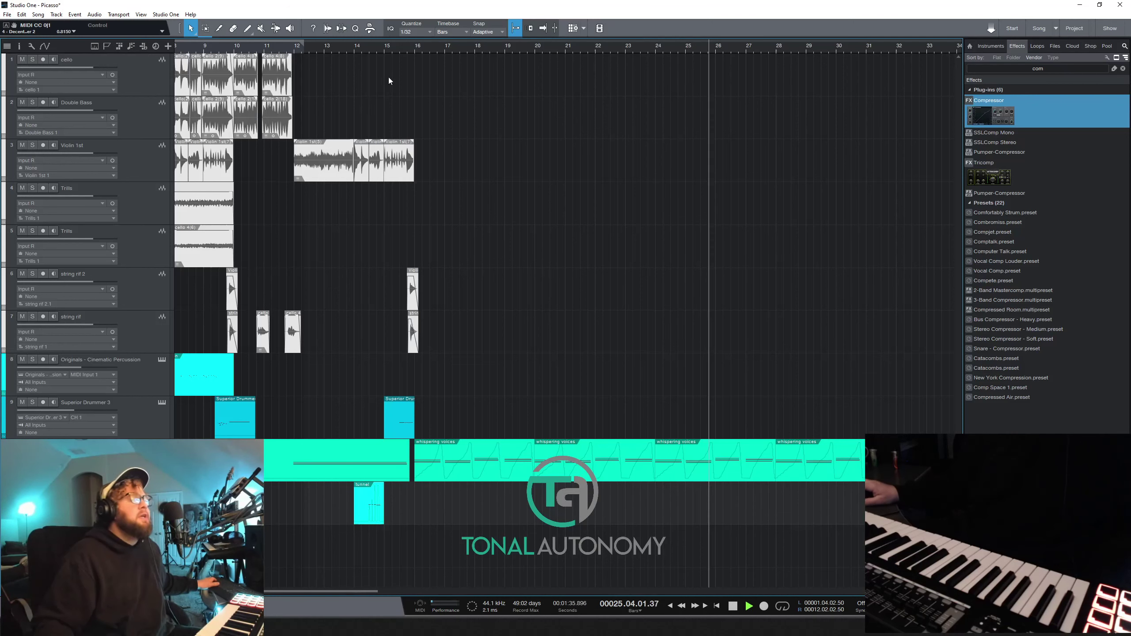
# Play the arrangement leading into bar 16, then record a tunnel part from bar 13.4 to past bar 24.
pyautogui.click(379, 46)
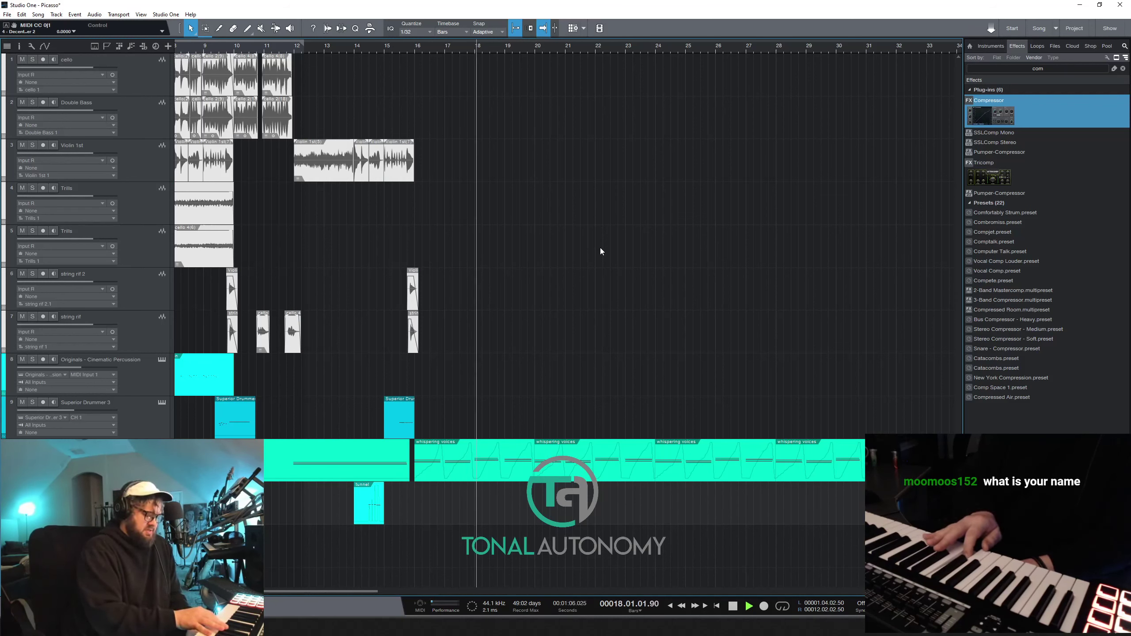
pyautogui.press('space')
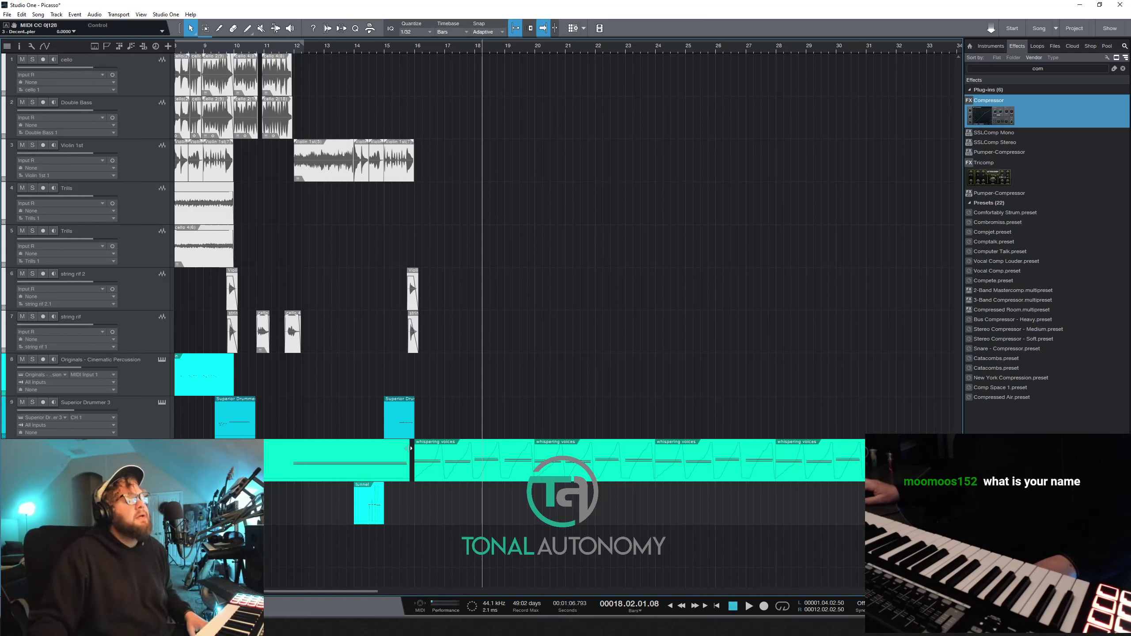
pyautogui.click(346, 50)
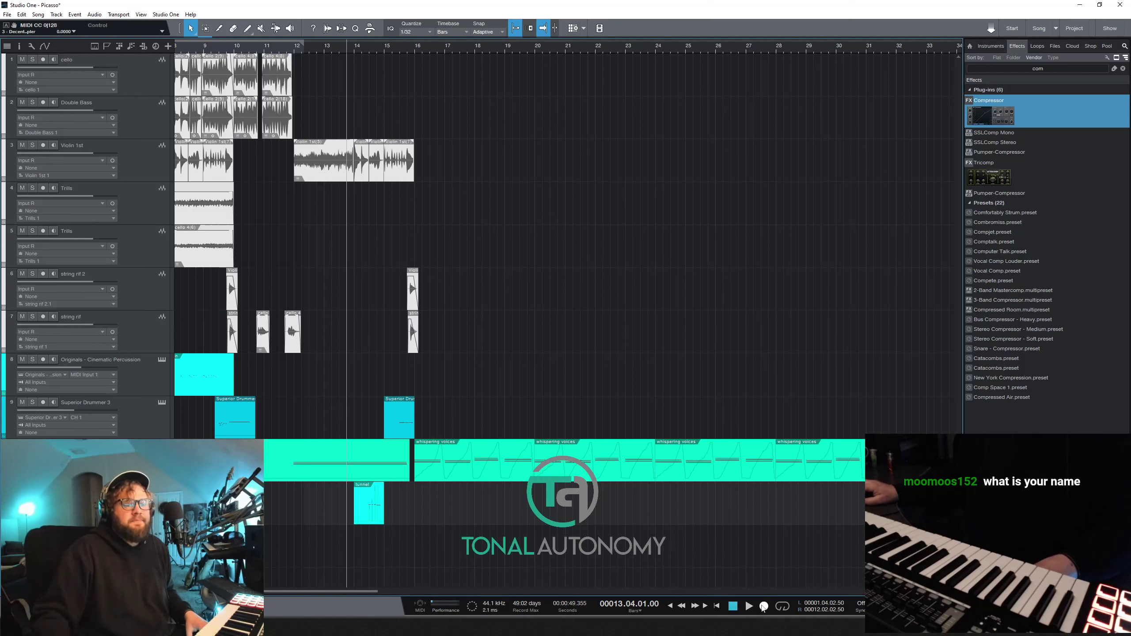
pyautogui.click(766, 607)
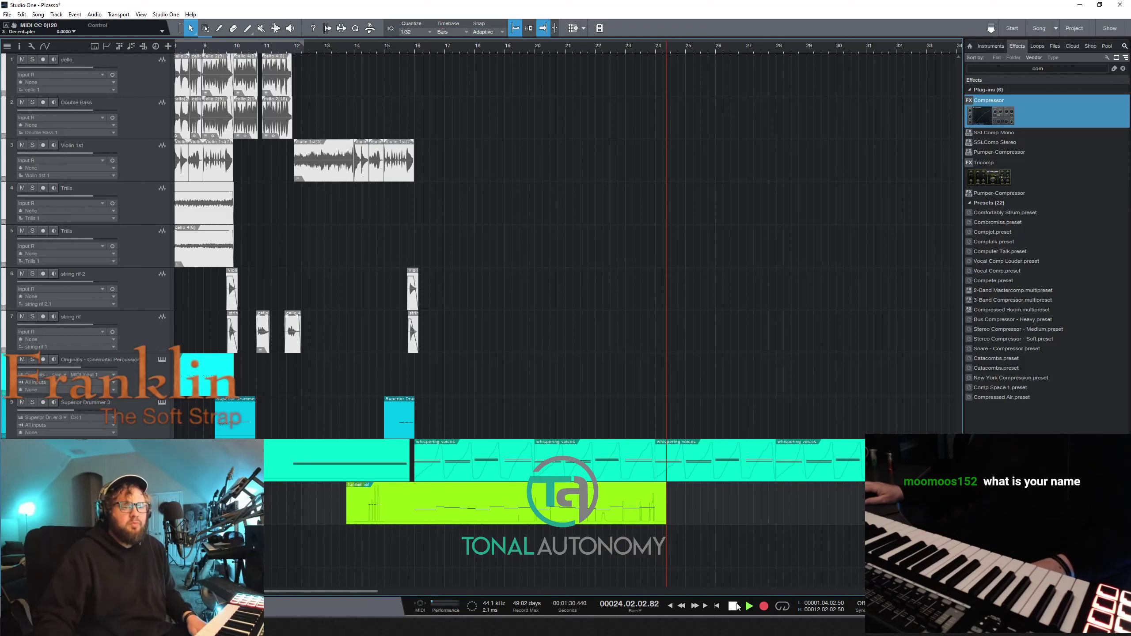
pyautogui.click(734, 606)
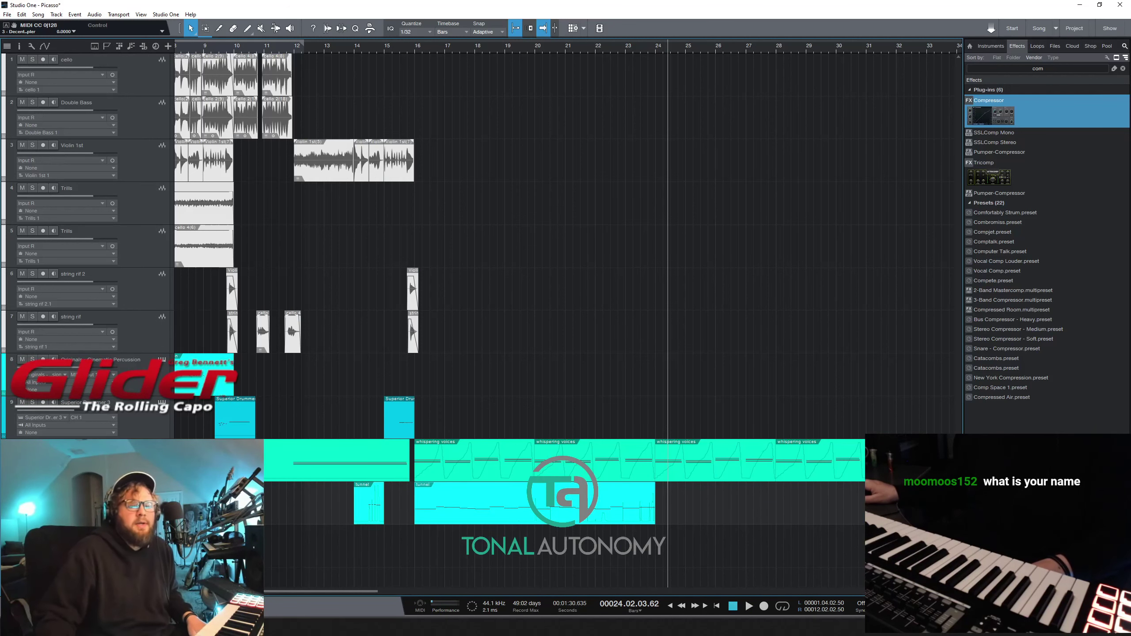
# Open the mixer console.
pyautogui.press('F3')
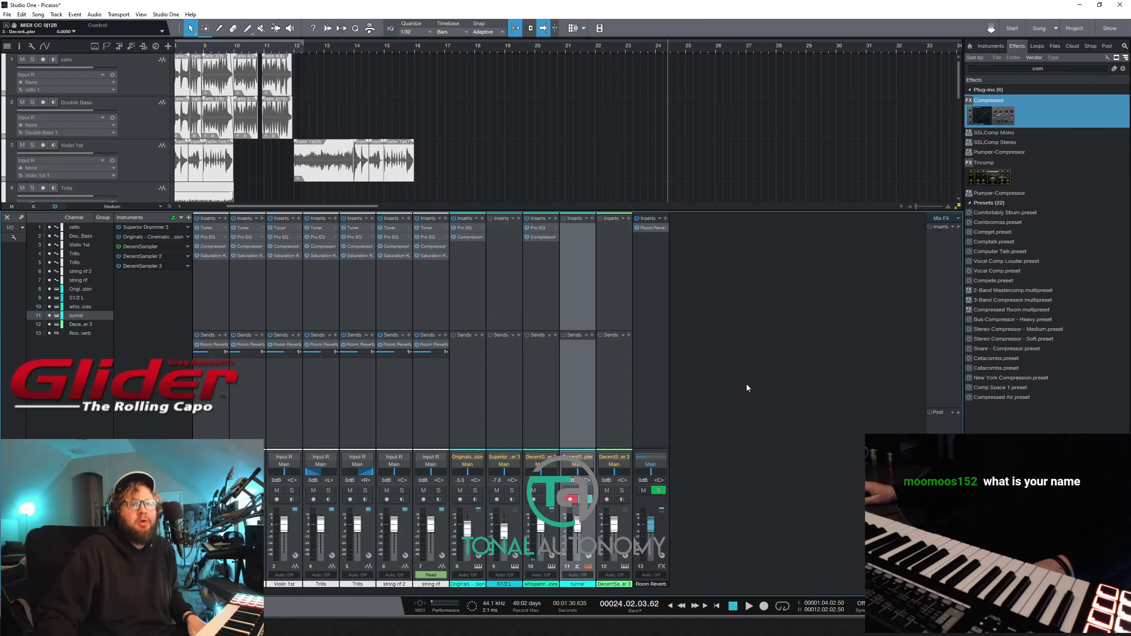